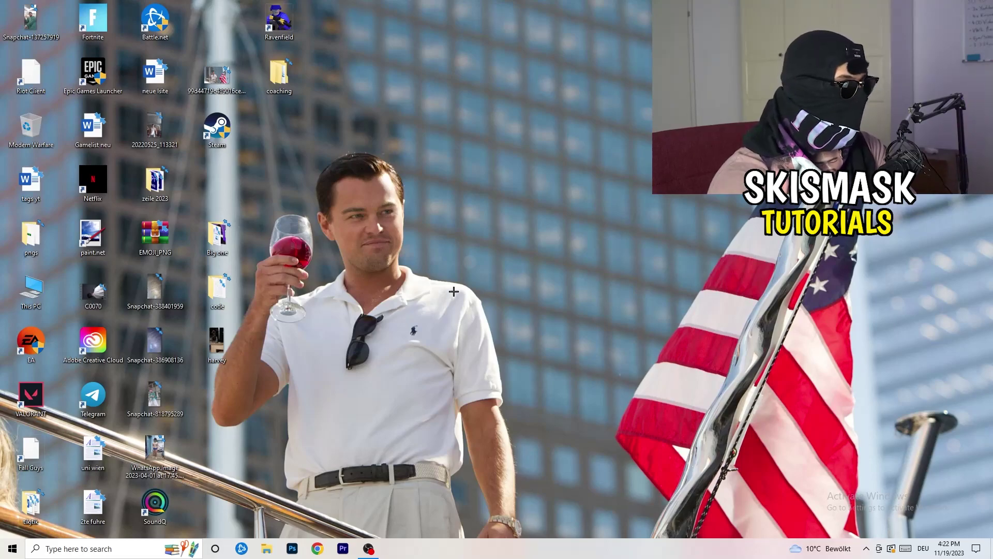
- Open Task Manager and launch Resource Monitor from its Ethernet performance view, enlarging both windows to full screen
{"action": "right_click", "coordinate": [480, 555]}
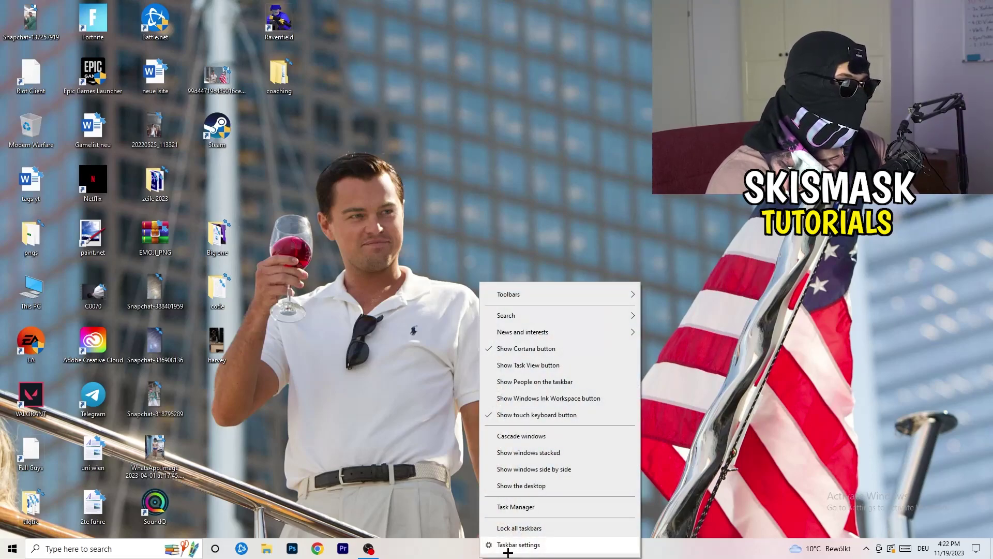
{"action": "left_click", "coordinate": [516, 507]}
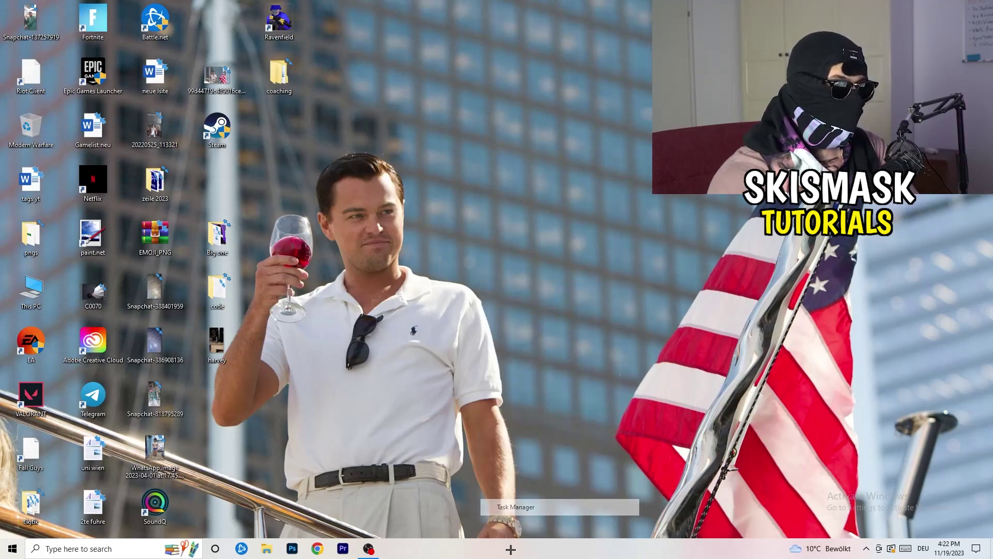
{"action": "left_click", "coordinate": [586, 72]}
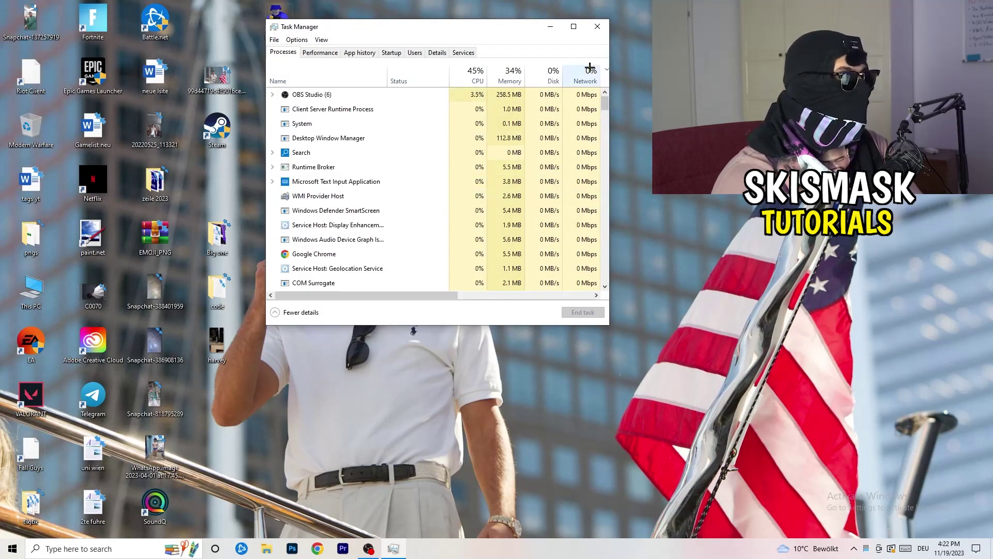
{"action": "left_click", "coordinate": [578, 36]}
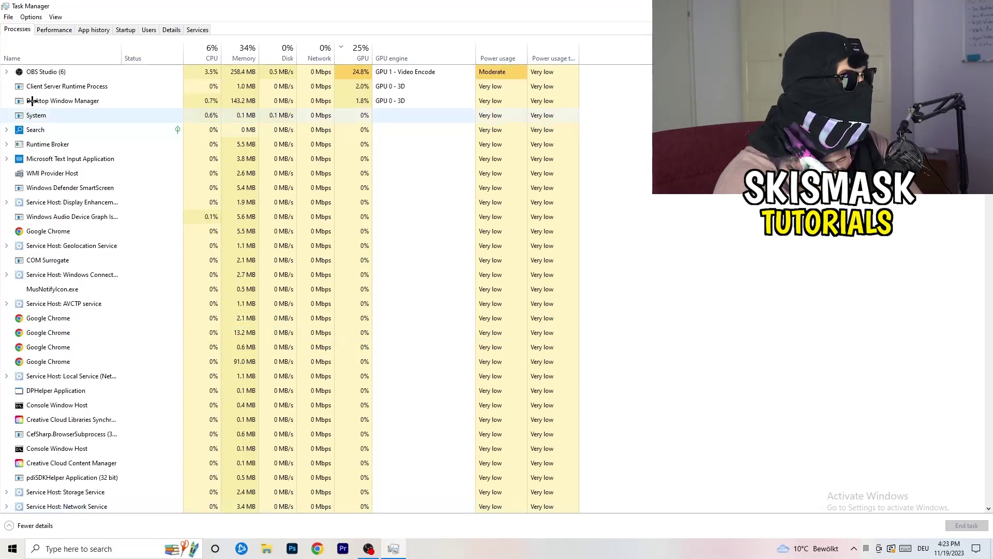
{"action": "left_click", "coordinate": [59, 31]}
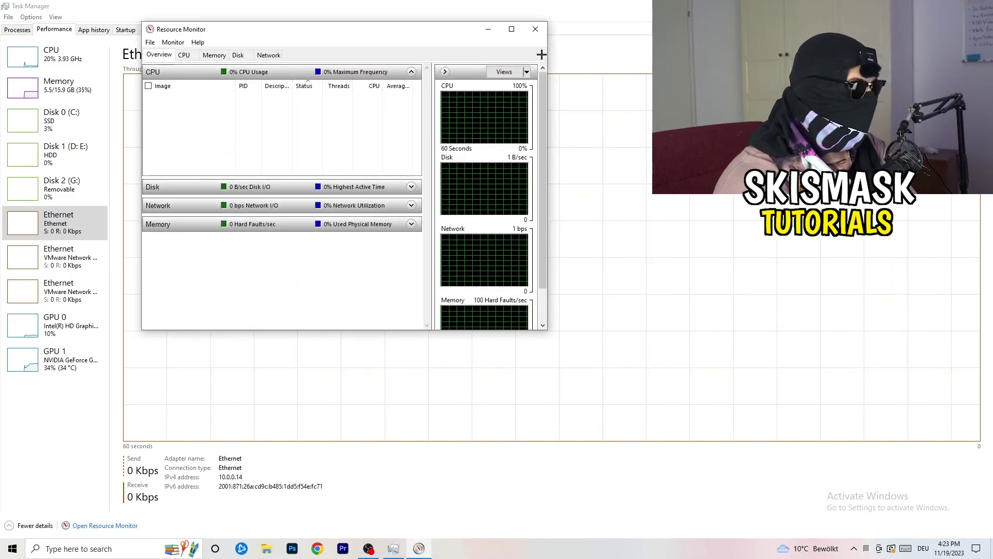
{"action": "left_click", "coordinate": [532, 28]}
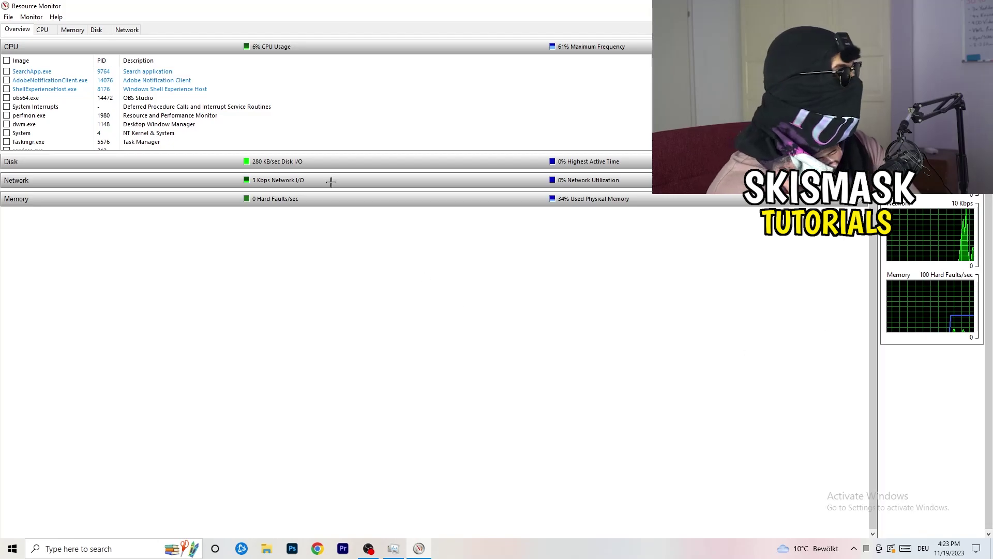
- Examine the running processes in Resource Monitor's CPU overview and the processes with network activity
{"action": "scroll", "coordinate": [290, 108], "scroll_direction": "down", "scroll_amount": 5}
{"action": "scroll", "coordinate": [285, 107], "scroll_direction": "down", "scroll_amount": 10}
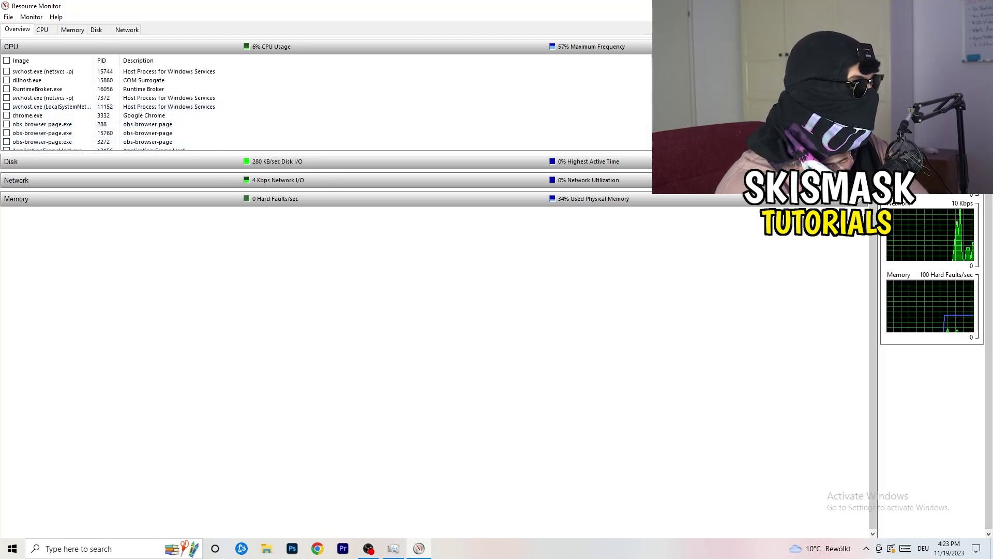
{"action": "scroll", "coordinate": [290, 107], "scroll_direction": "up", "scroll_amount": 10}
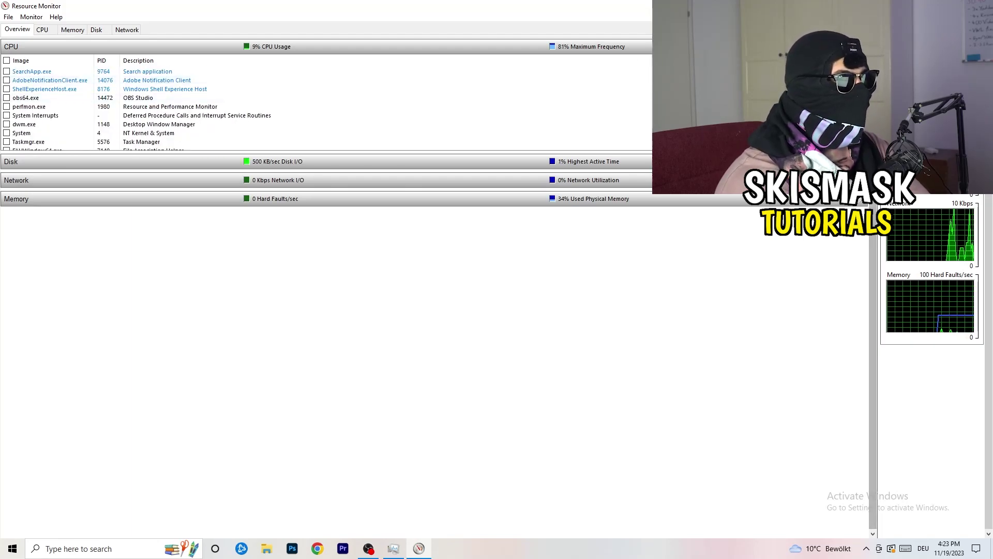
{"action": "scroll", "coordinate": [290, 116], "scroll_direction": "down", "scroll_amount": 5}
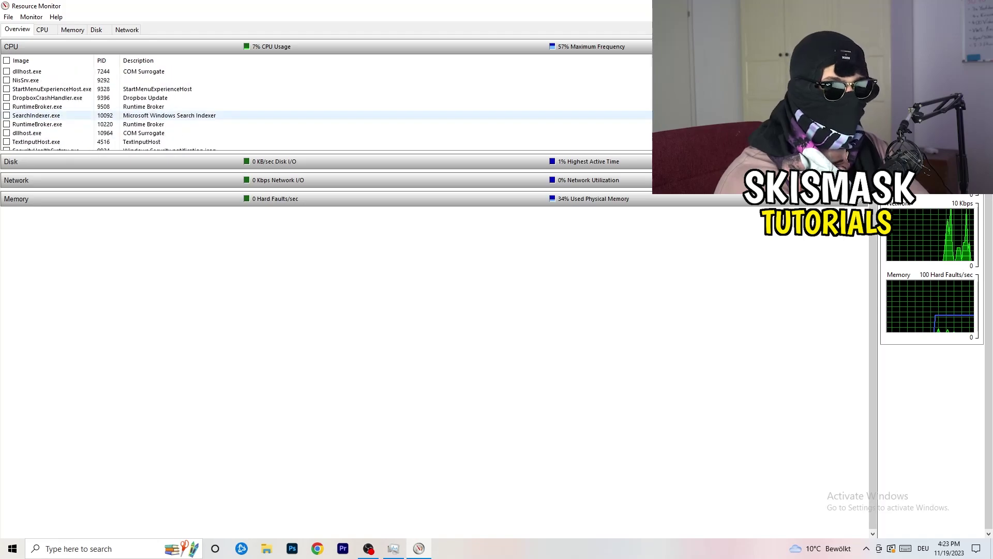
{"action": "scroll", "coordinate": [643, 126], "scroll_direction": "down", "scroll_amount": 5}
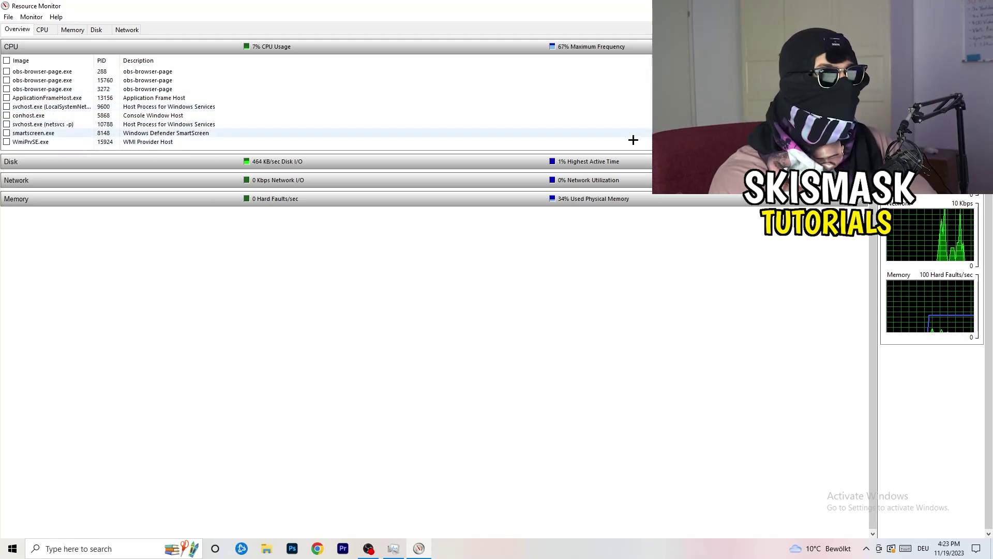
{"action": "right_click", "coordinate": [590, 116]}
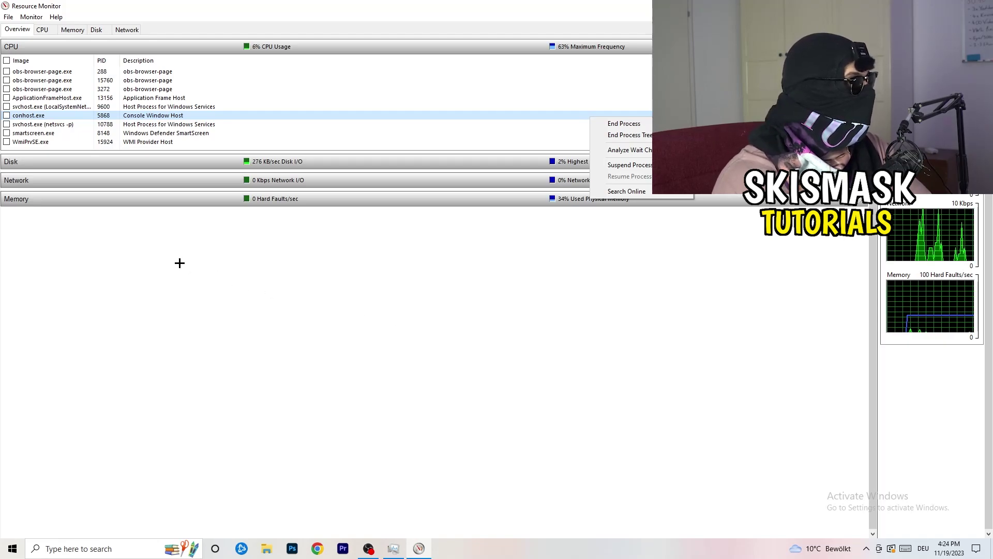
{"action": "left_click", "coordinate": [130, 30]}
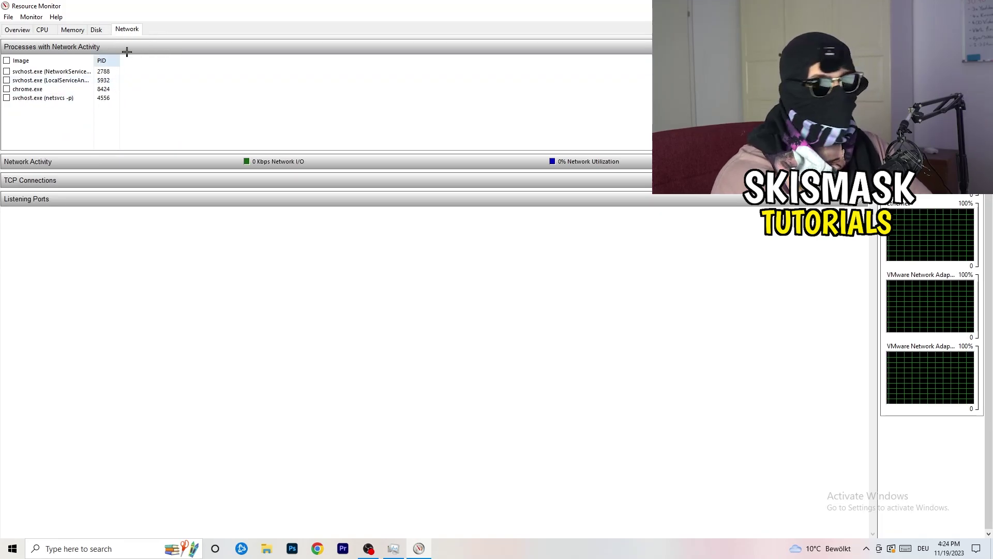
{"action": "left_click", "coordinate": [18, 29]}
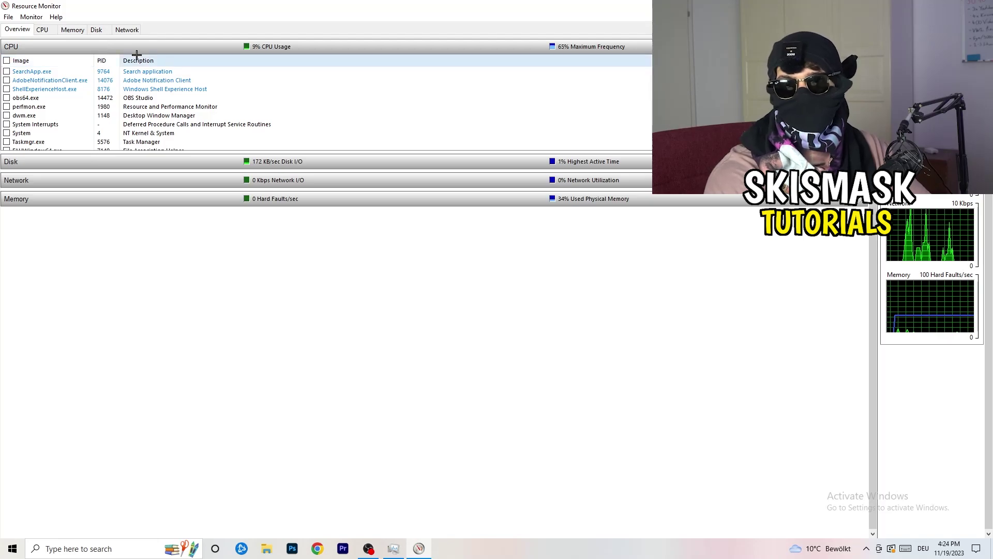
{"action": "left_click", "coordinate": [125, 30]}
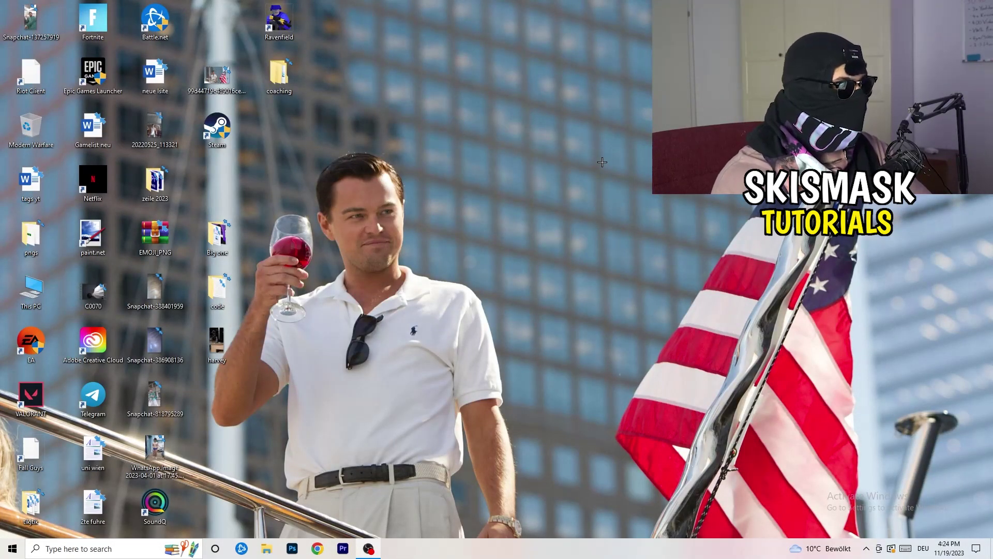
- Open the Network & Internet status page in Windows Settings
{"action": "left_click", "coordinate": [13, 548]}
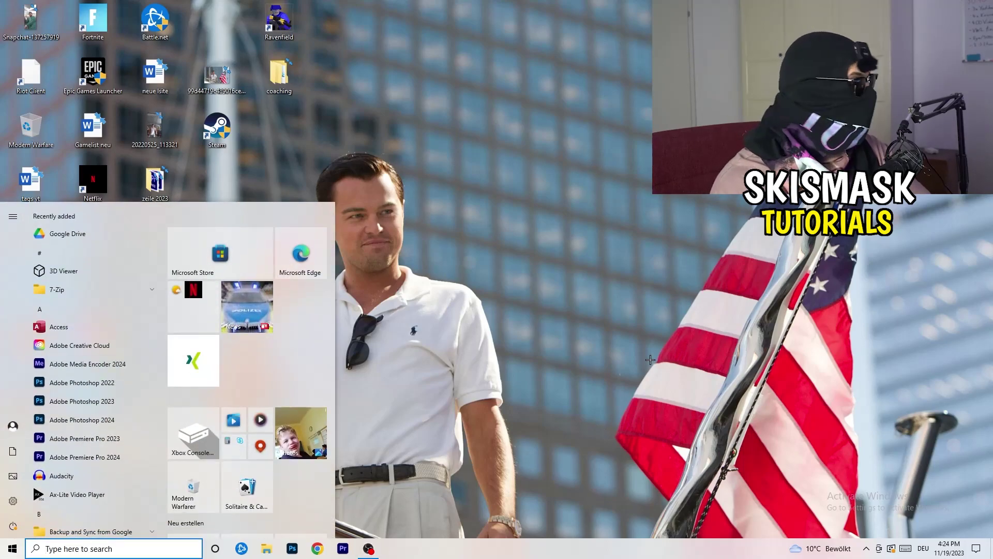
{"action": "key", "text": "super+i"}
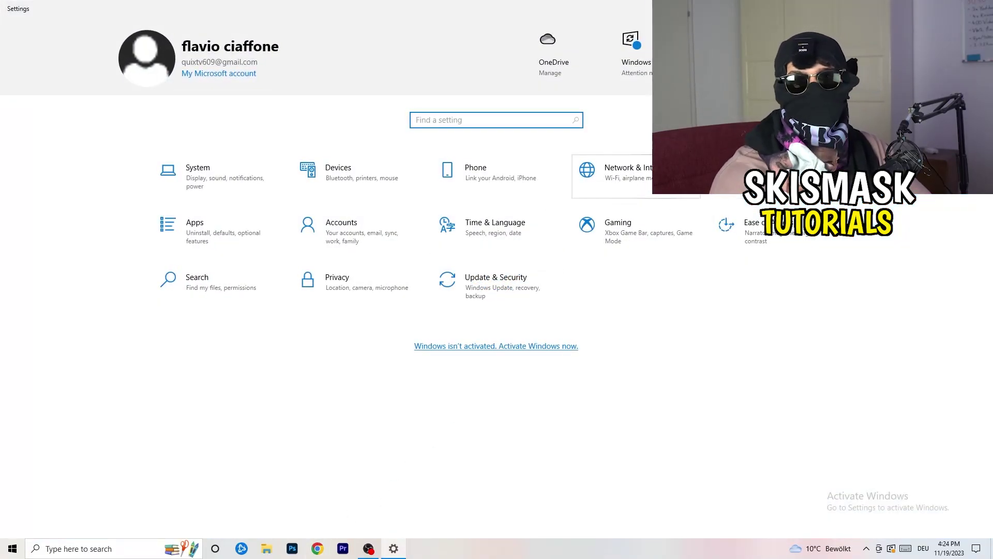
{"action": "left_click", "coordinate": [672, 179]}
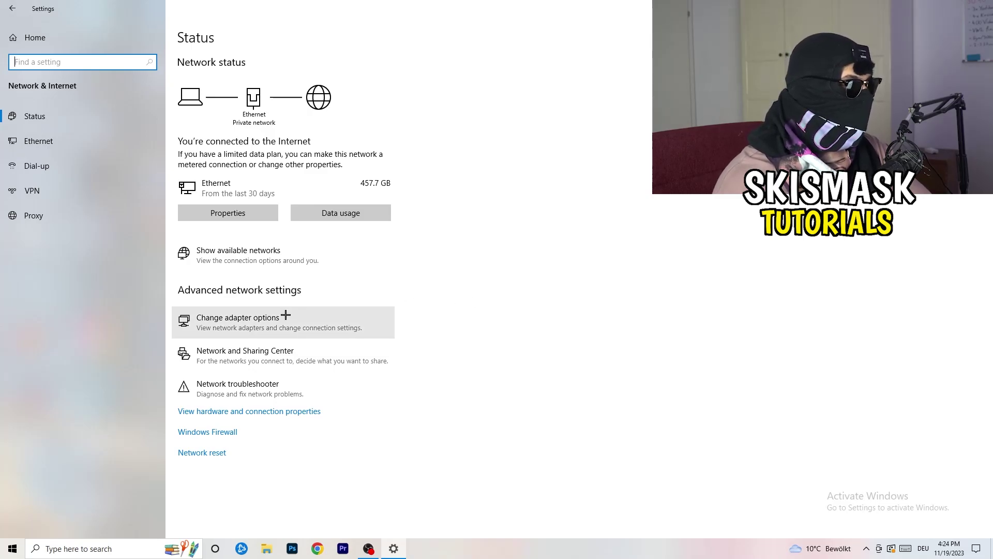
- Run the network troubleshooter on all network adapters and close it
{"action": "left_click", "coordinate": [258, 395]}
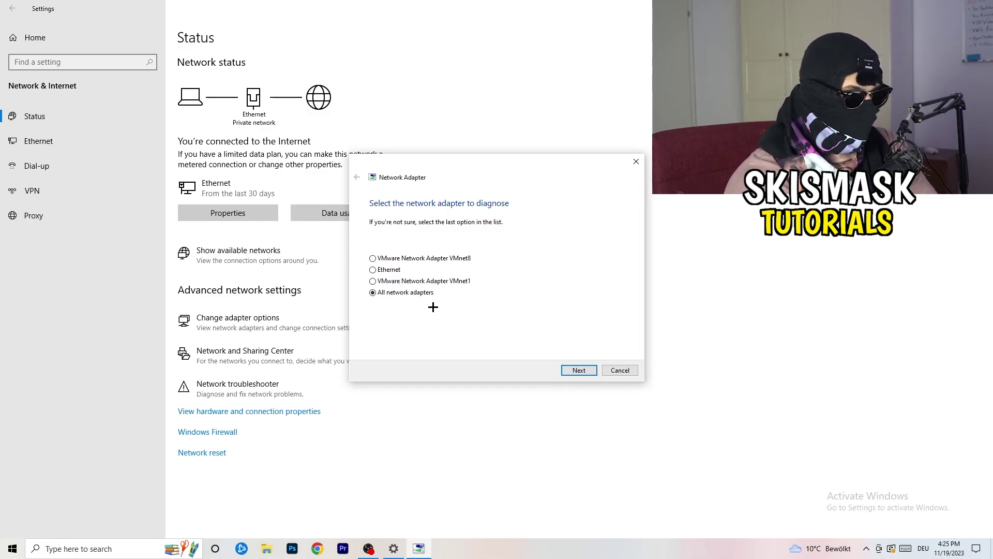
{"action": "left_click", "coordinate": [578, 371]}
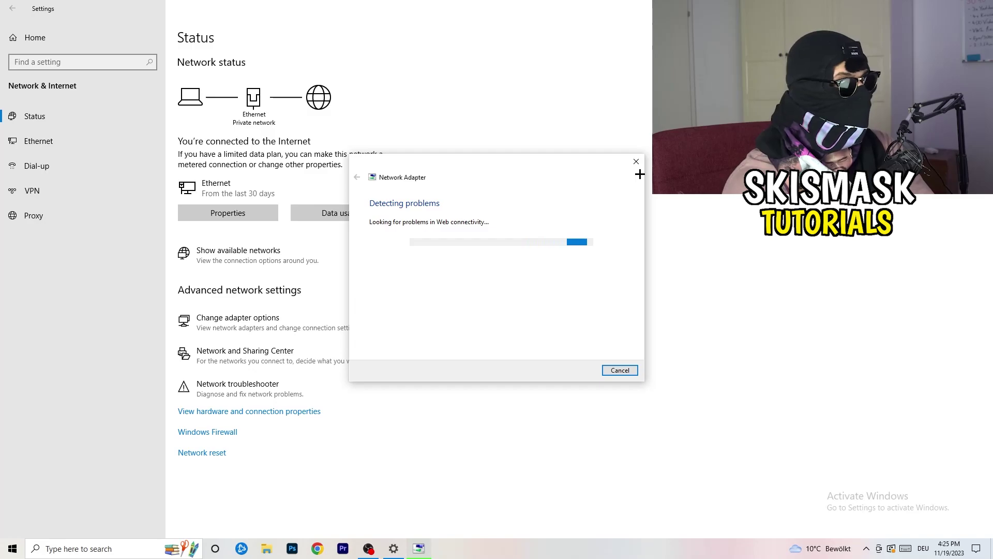
{"action": "left_click", "coordinate": [637, 162]}
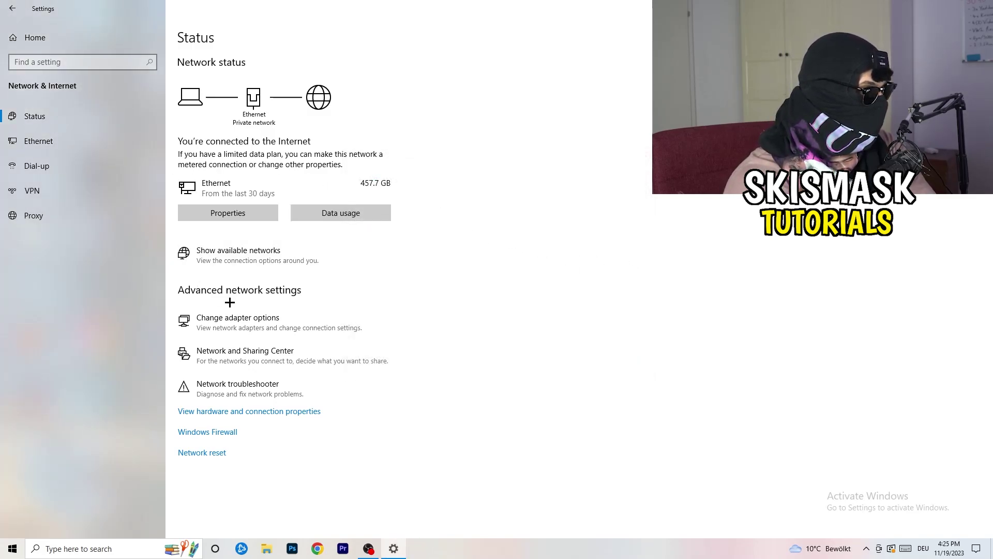
- Open the list of network adapters in full size and disable the Ethernet adapter
{"action": "left_click", "coordinate": [258, 328]}
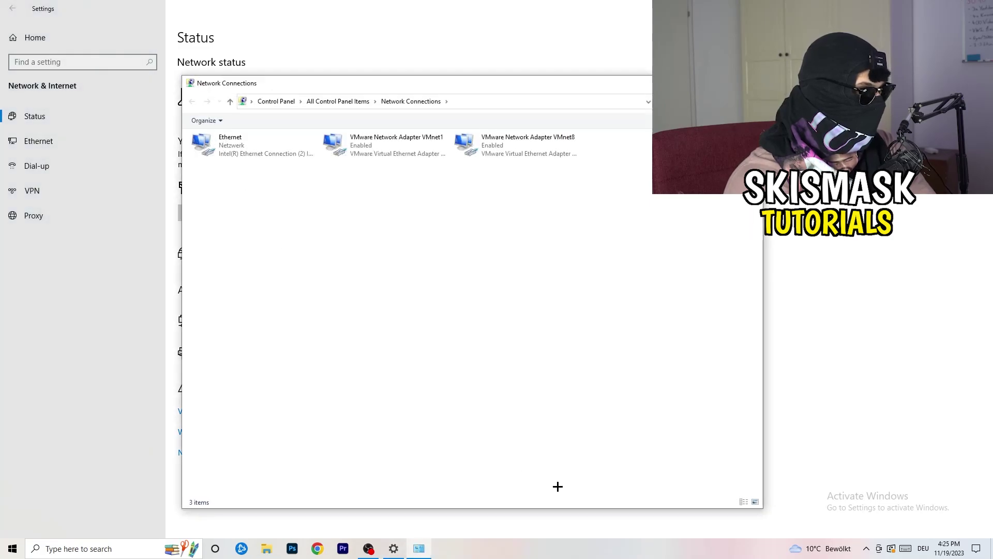
{"action": "key", "text": "super+Up"}
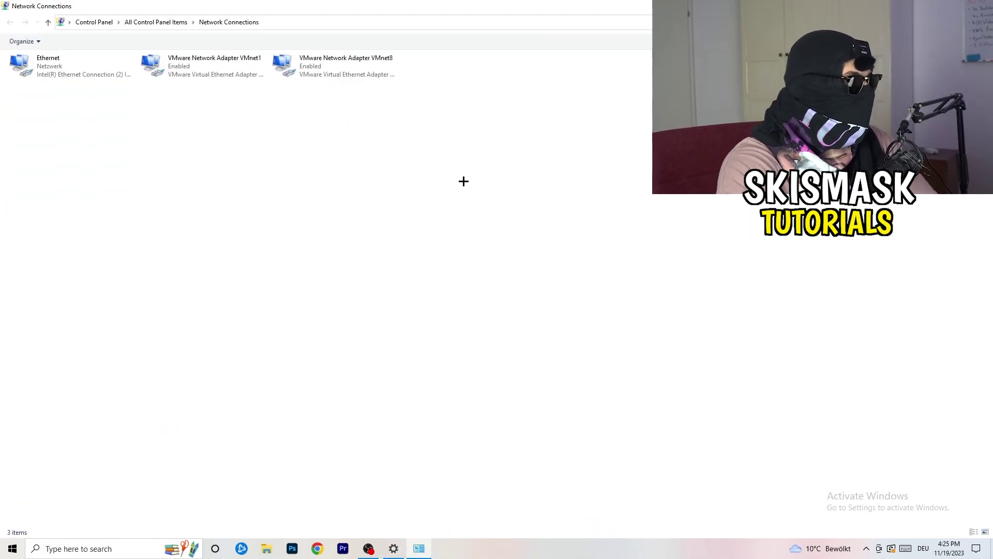
{"action": "left_click", "coordinate": [68, 63]}
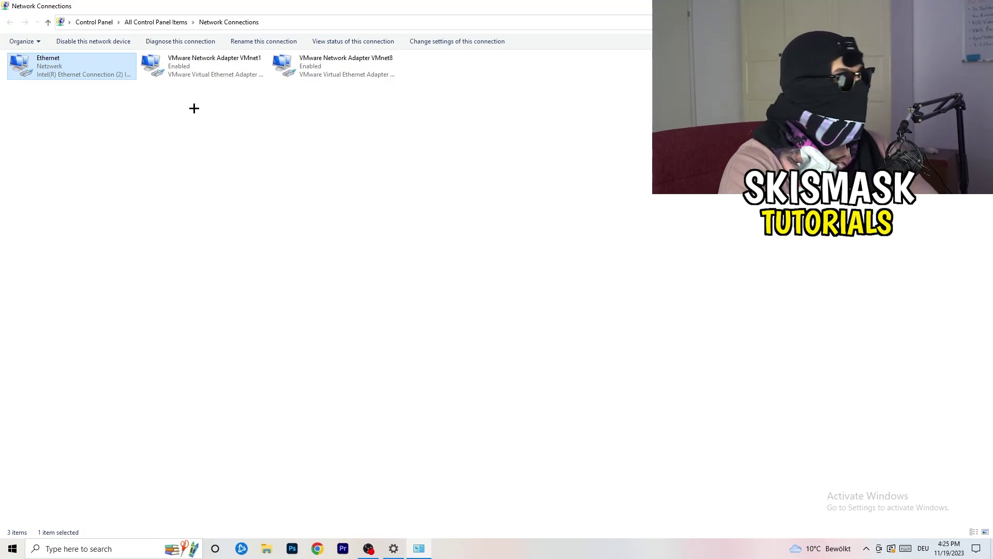
{"action": "right_click", "coordinate": [84, 62]}
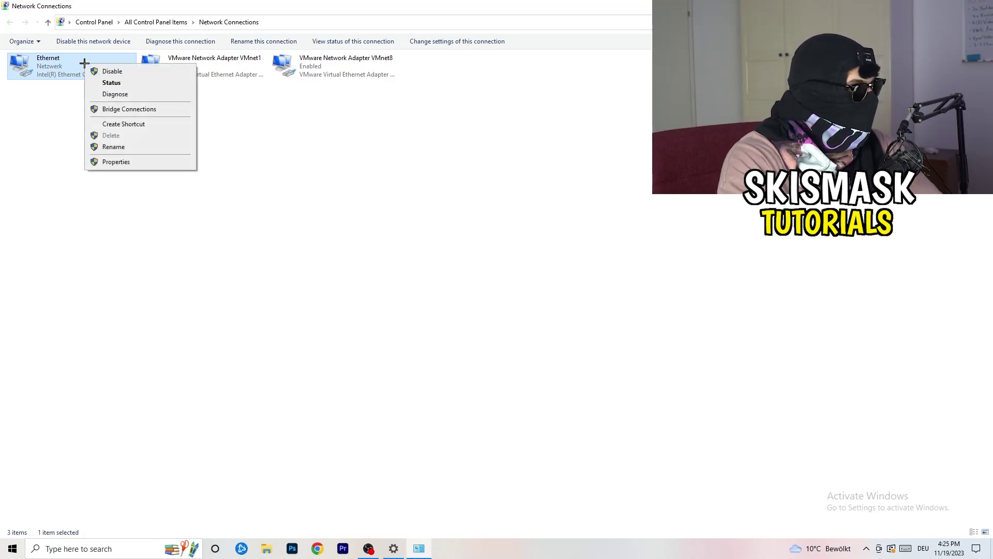
{"action": "left_click", "coordinate": [112, 71]}
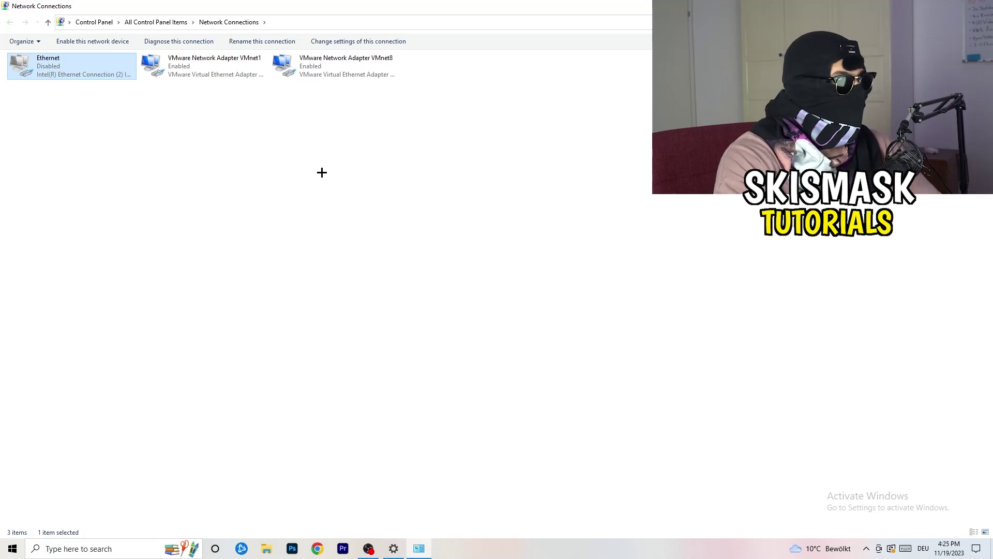
- Enable the Ethernet adapter again and close the network connections window
{"action": "right_click", "coordinate": [51, 73]}
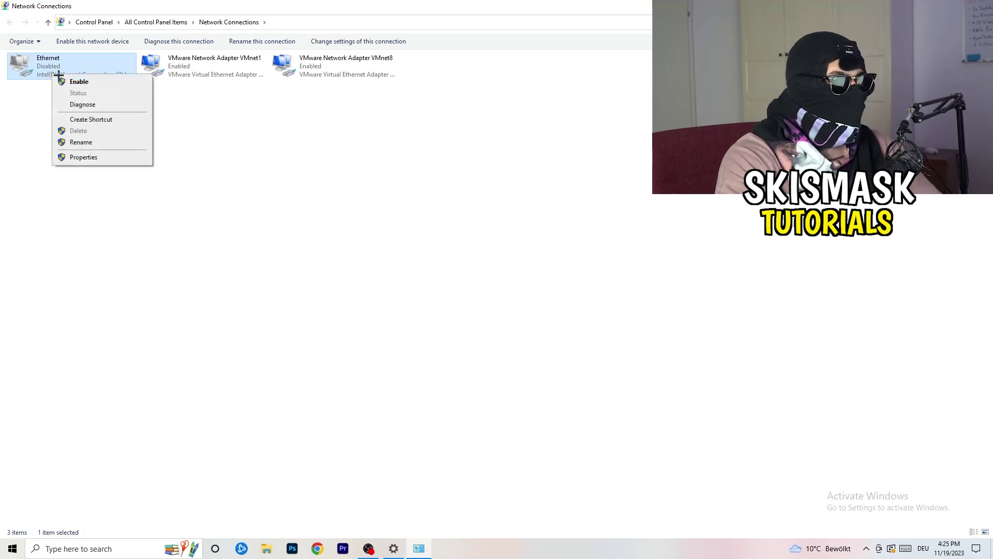
{"action": "left_click", "coordinate": [99, 83]}
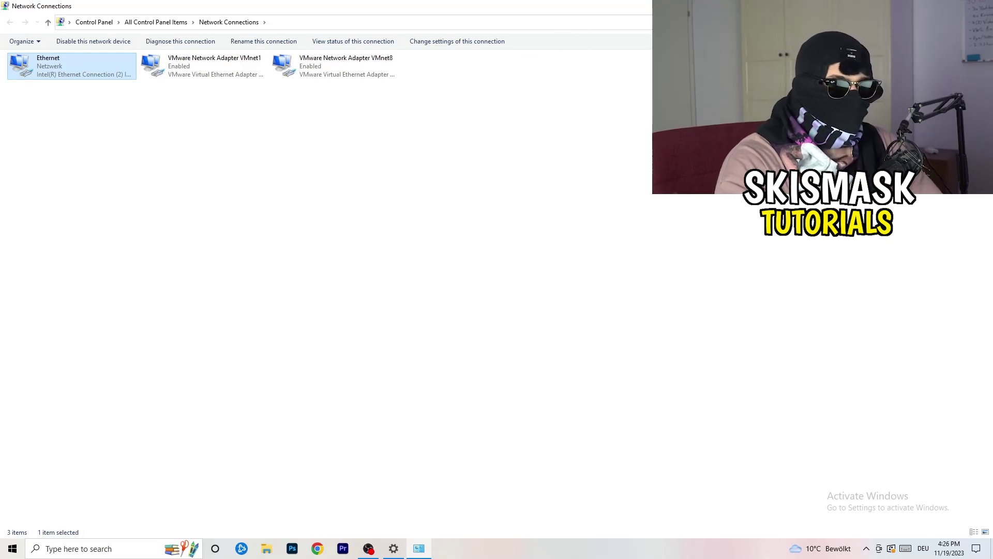
{"action": "key", "text": "alt+F4"}
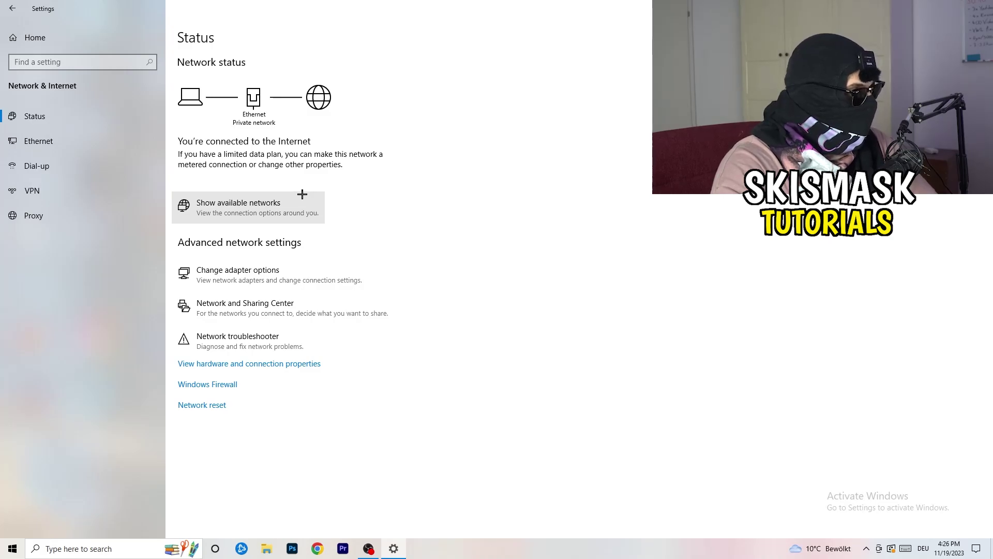
- Open the Ethernet connection's properties from its status in the Network and Sharing Center
{"action": "left_click", "coordinate": [294, 312]}
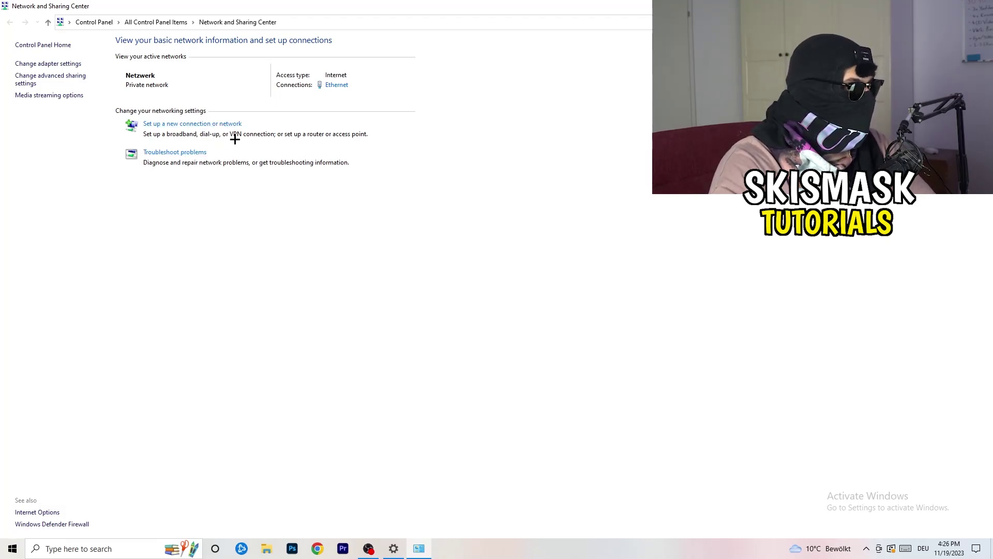
{"action": "left_click", "coordinate": [337, 86]}
{"action": "left_click_drag", "start_coordinate": [494, 166], "coordinate": [252, 101]}
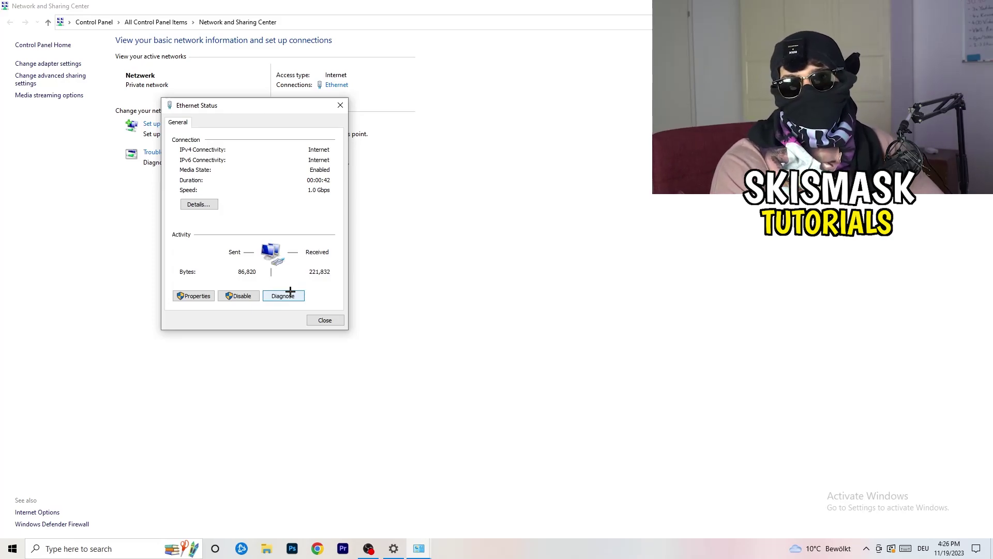
{"action": "left_click", "coordinate": [207, 294]}
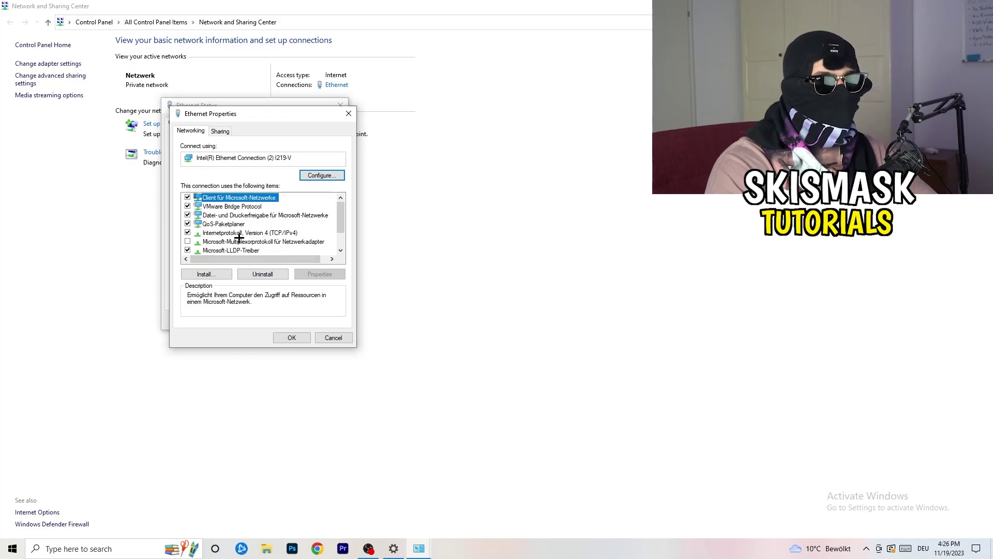
- Open the Ethernet connection's Internet Protocol Version 4 (TCP/IPv4) properties and switch to manually entered IP and DNS server addresses
{"action": "scroll", "coordinate": [240, 232], "scroll_direction": "down", "scroll_amount": 1}
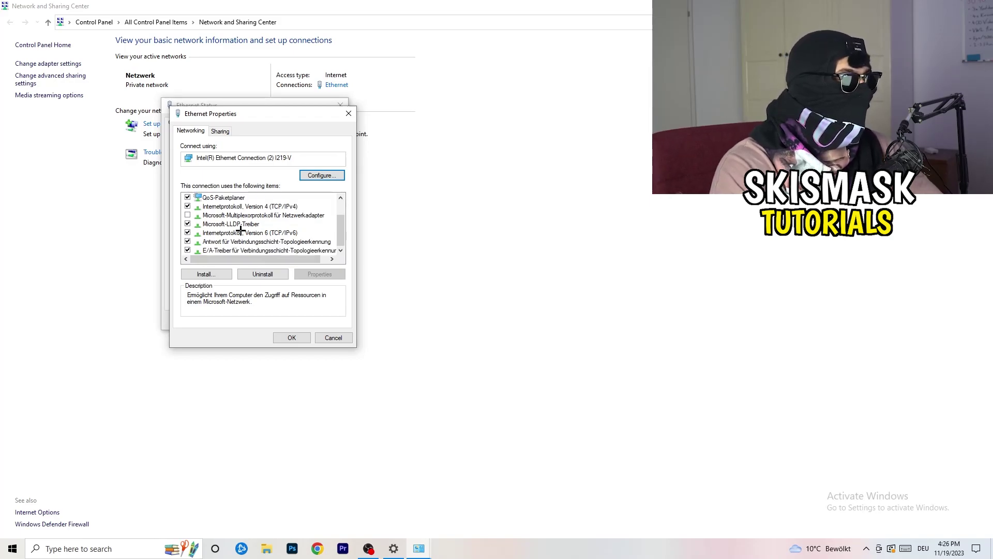
{"action": "scroll", "coordinate": [241, 229], "scroll_direction": "up", "scroll_amount": 1}
{"action": "scroll", "coordinate": [243, 228], "scroll_direction": "down", "scroll_amount": 1}
{"action": "scroll", "coordinate": [246, 228], "scroll_direction": "up", "scroll_amount": 1}
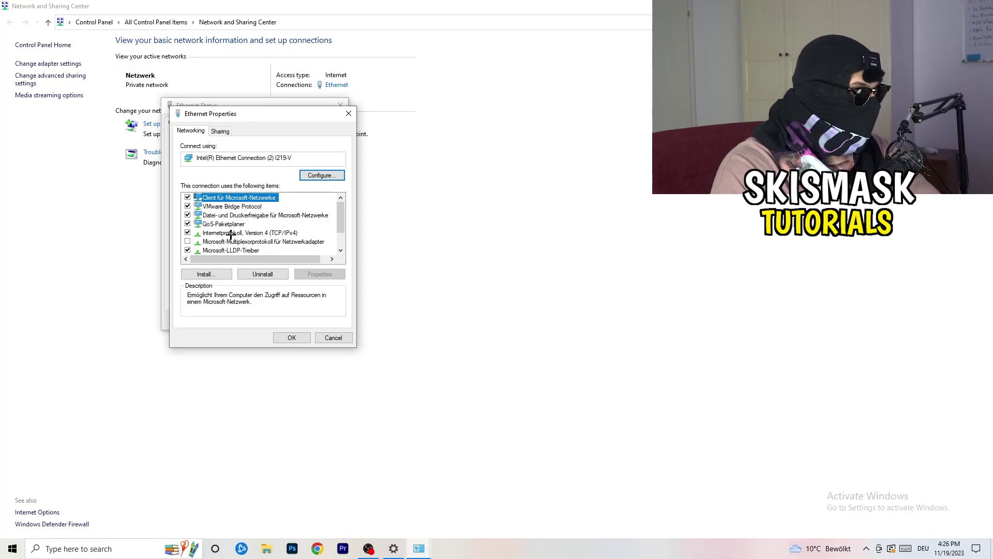
{"action": "double_click", "coordinate": [231, 234]}
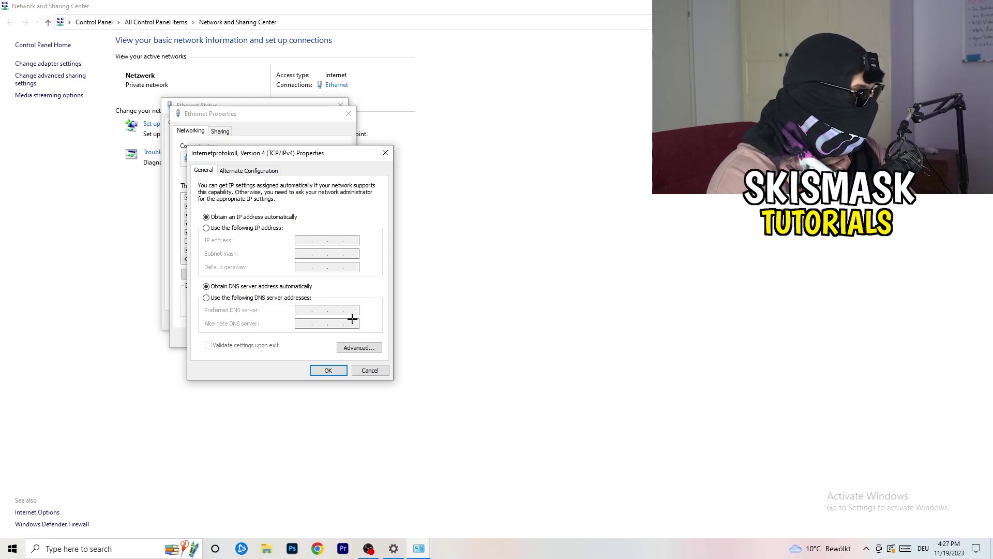
{"action": "left_click", "coordinate": [209, 229]}
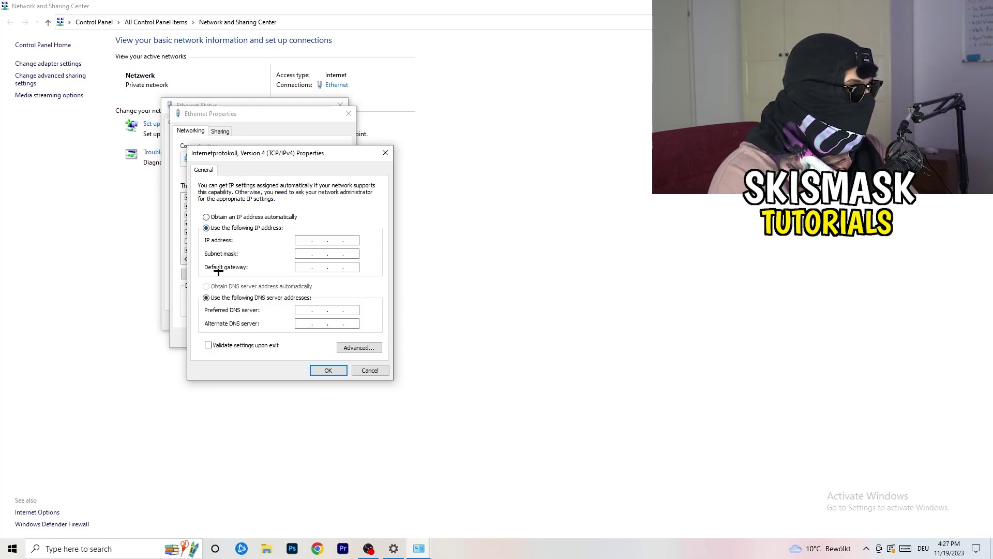
{"action": "left_click", "coordinate": [304, 239]}
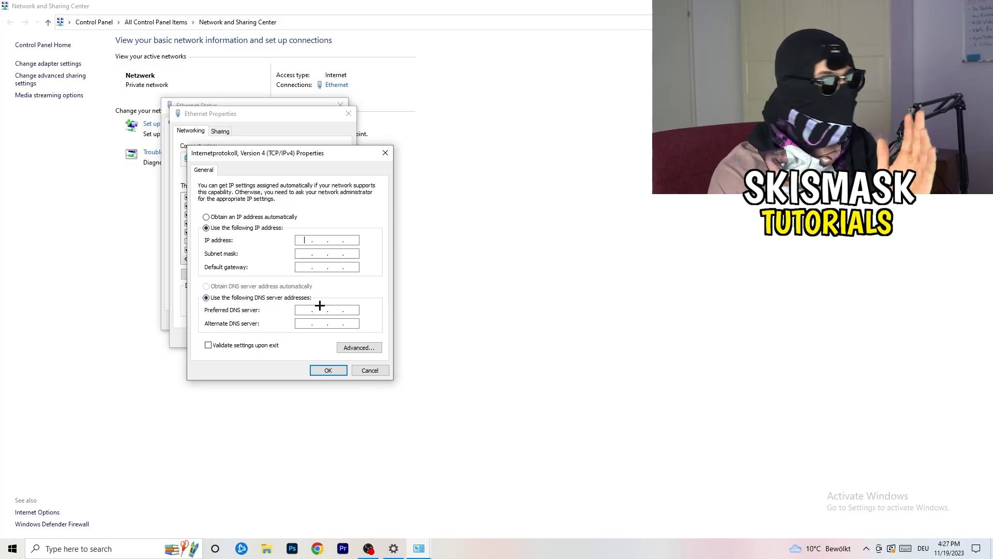
- Dismiss the IPv4, Ethernet properties and Ethernet status dialogs without saving, and close the Network and Sharing Center
{"action": "left_click", "coordinate": [385, 151]}
{"action": "left_click", "coordinate": [349, 113]}
{"action": "left_click", "coordinate": [340, 105]}
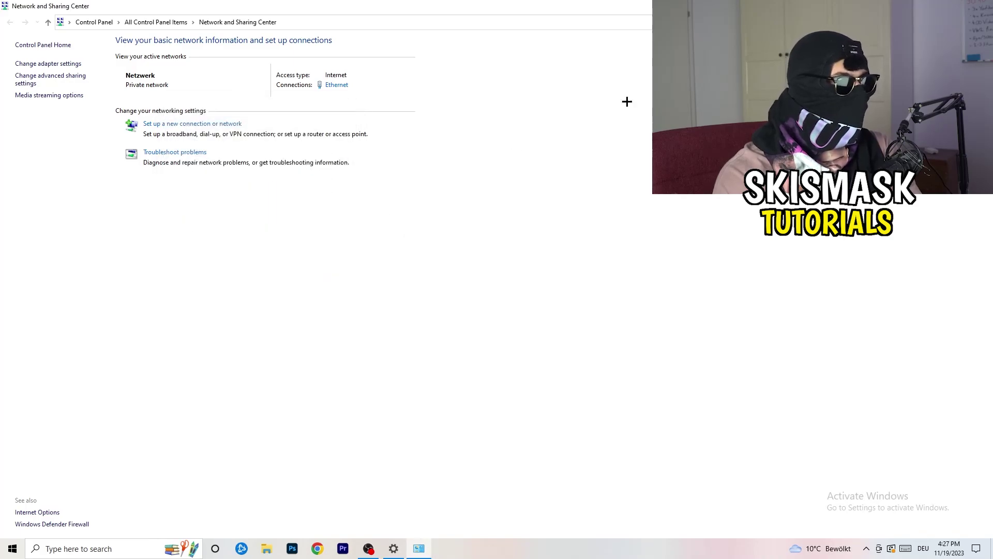
{"action": "key", "text": "alt+F4"}
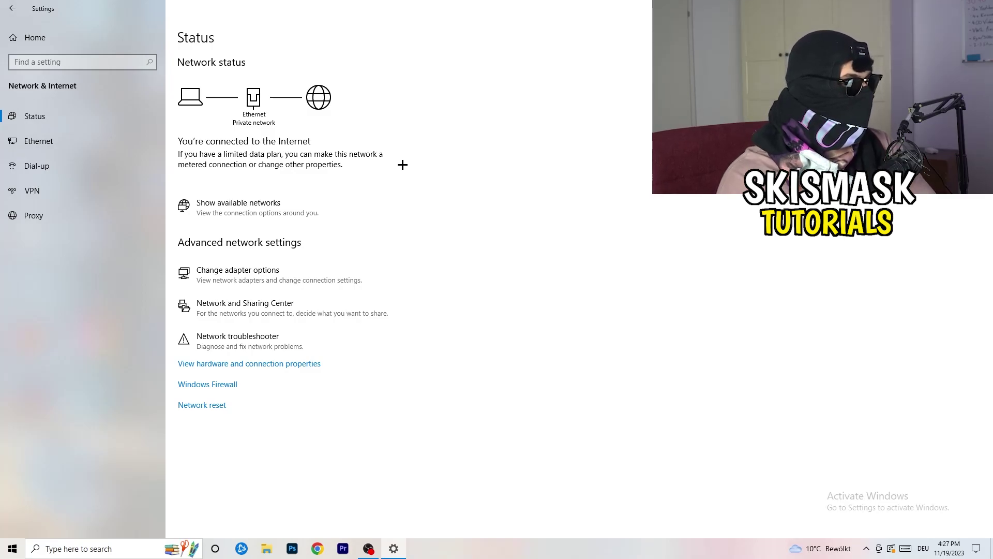
- Show the available networks, go to the Network & Internet settings from there, and close Settings
{"action": "left_click", "coordinate": [264, 203]}
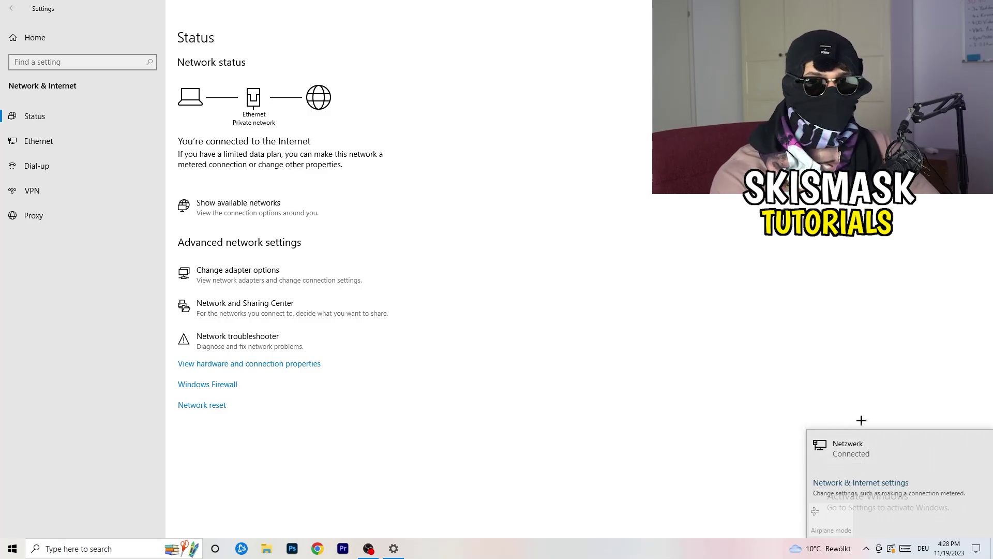
{"action": "left_click", "coordinate": [851, 483]}
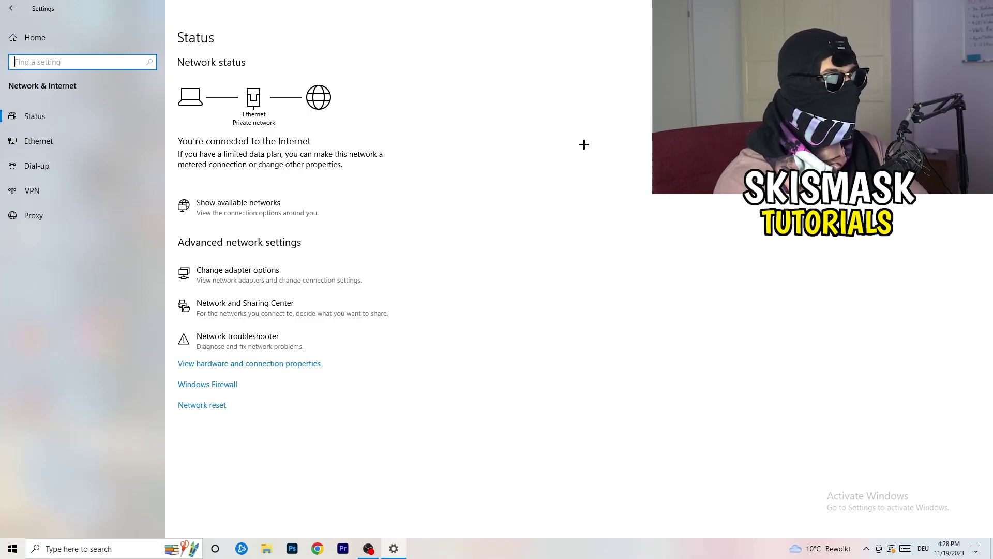
{"action": "key", "text": "alt+F4"}
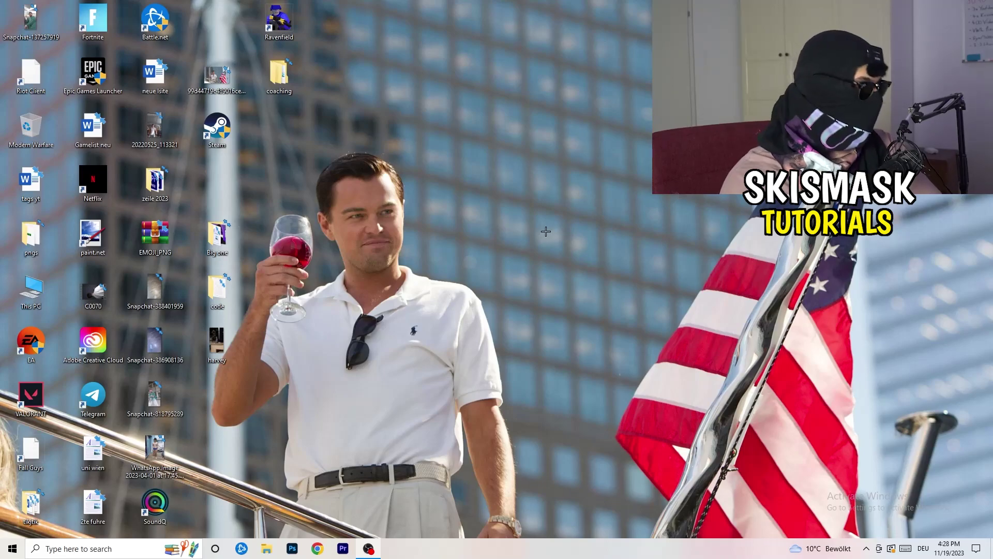
- Check the Windows Update page under Update & Security in Settings for updates, and close Settings
{"action": "left_click", "coordinate": [13, 548]}
{"action": "left_click", "coordinate": [13, 500]}
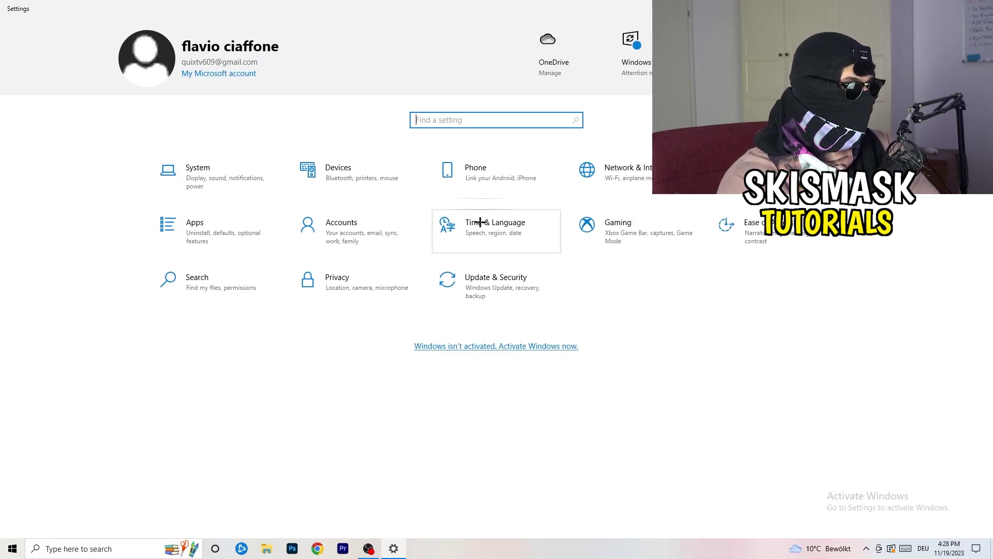
{"action": "left_click", "coordinate": [477, 287]}
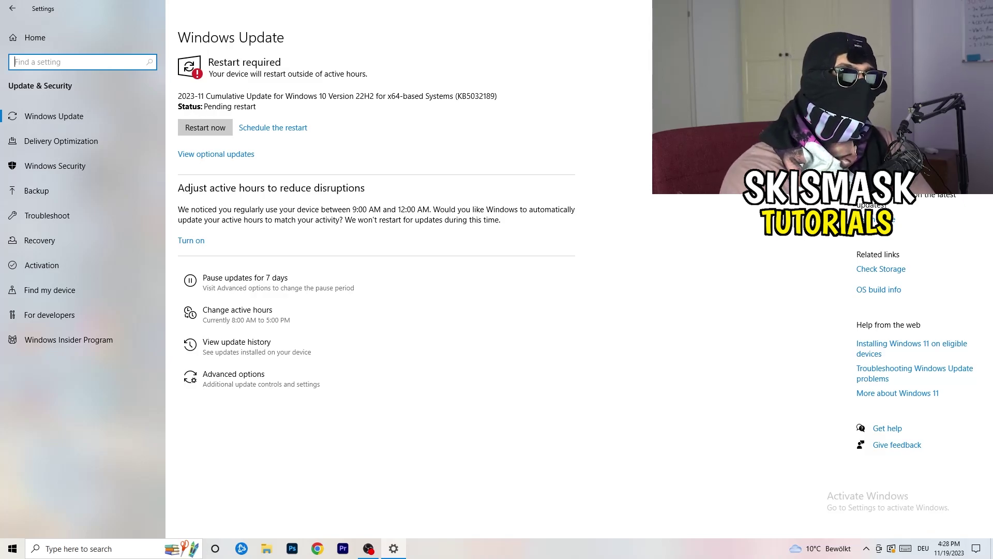
{"action": "key", "text": "alt+F4"}
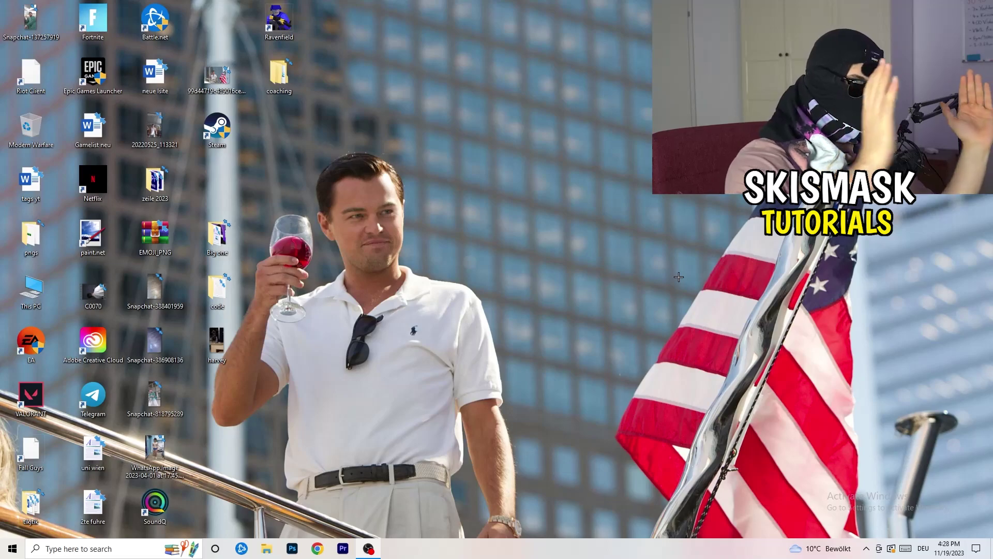